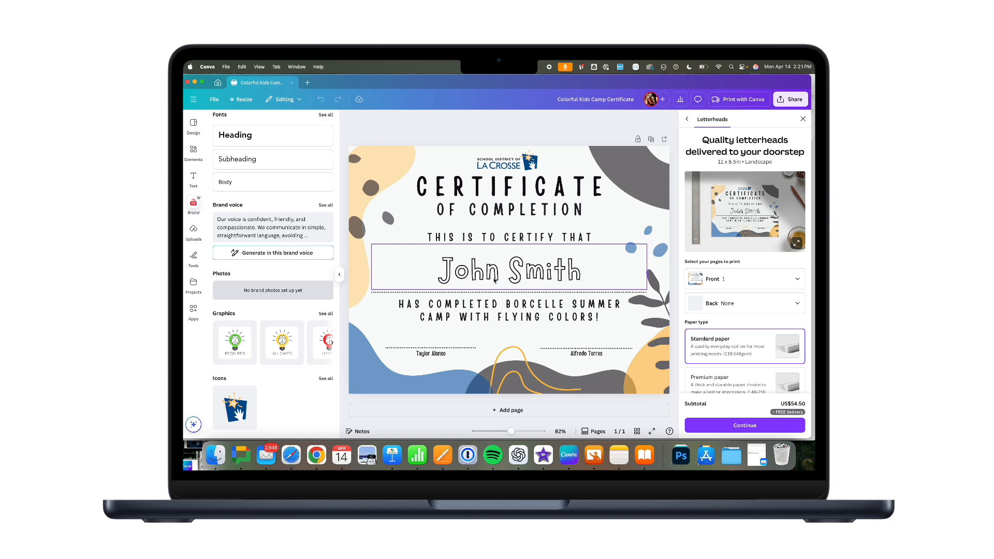
# - Delete the "OF COMPLETION" line beneath the certificate title
pyautogui.click(574, 269)
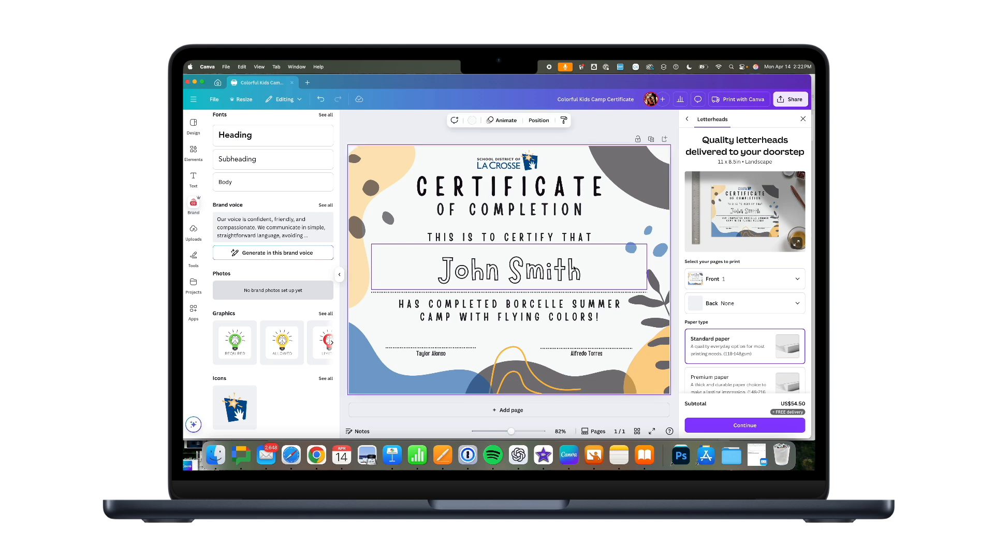
pyautogui.click(543, 259)
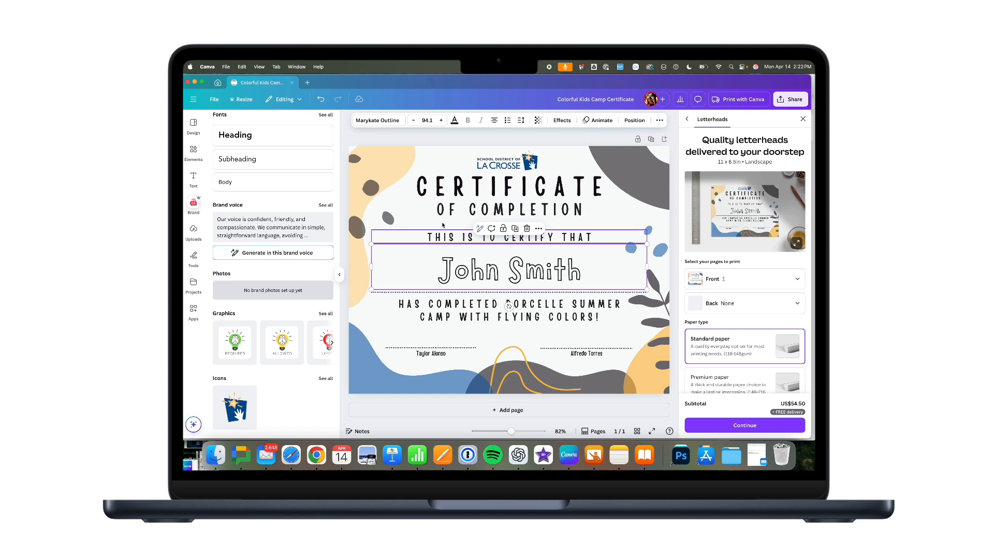
pyautogui.click(516, 215)
pyautogui.press('Delete')
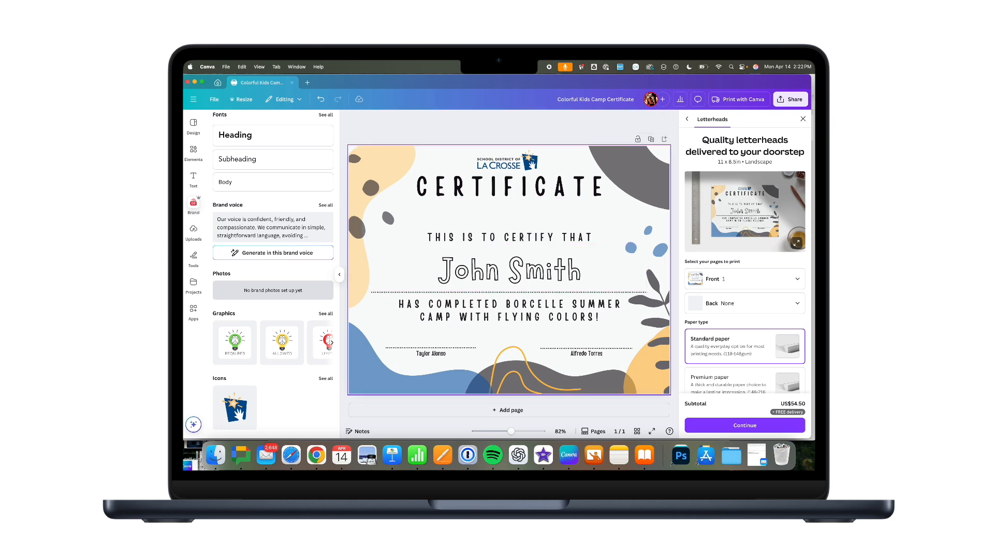
# - Move the CERTIFICATE title down slightly and replace its text with AWARD NAME
pyautogui.moveTo(509, 185); pyautogui.dragTo(508, 196)
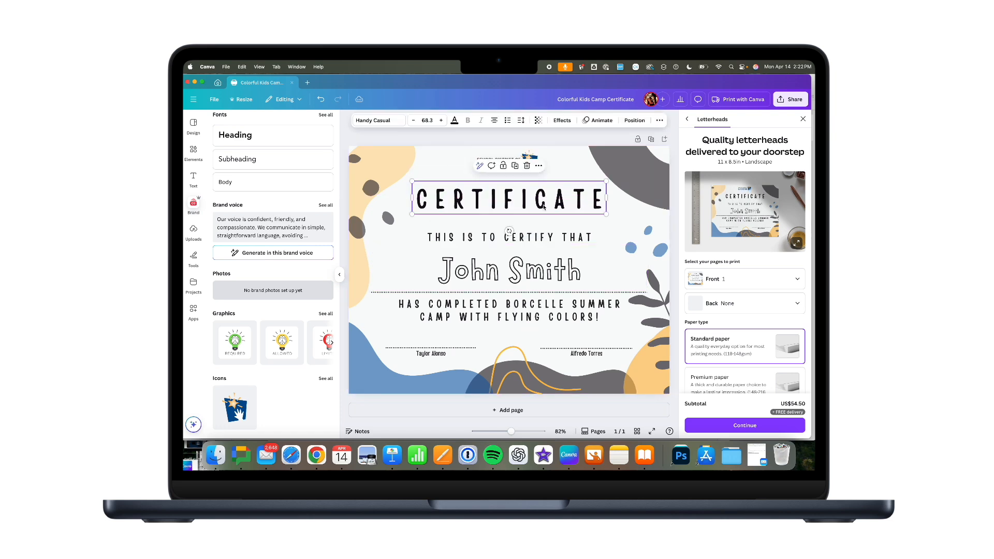
pyautogui.doubleClick(498, 202)
pyautogui.write('AWARD NAME')
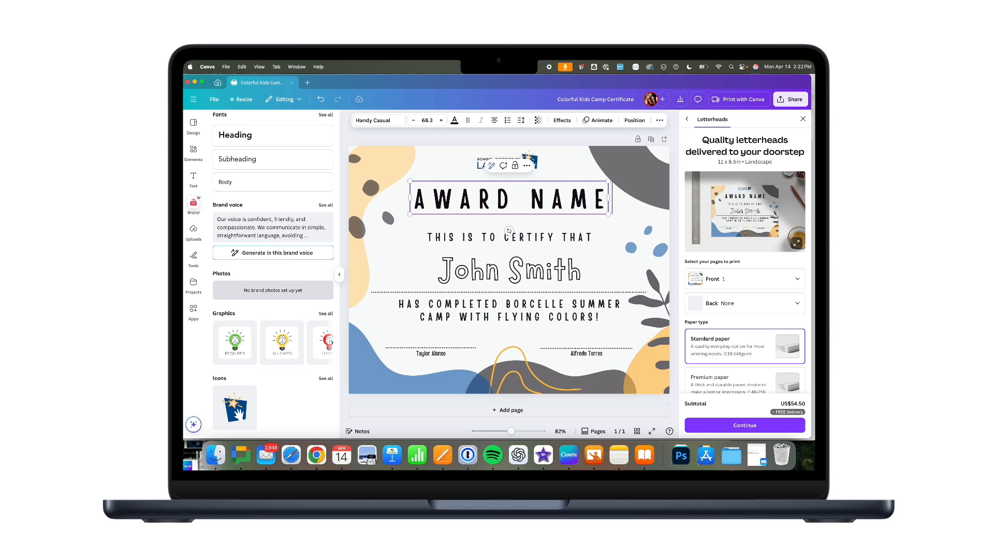
# - Set the AWARD NAME title's text box to anchor in the middle
pyautogui.press('super+a')
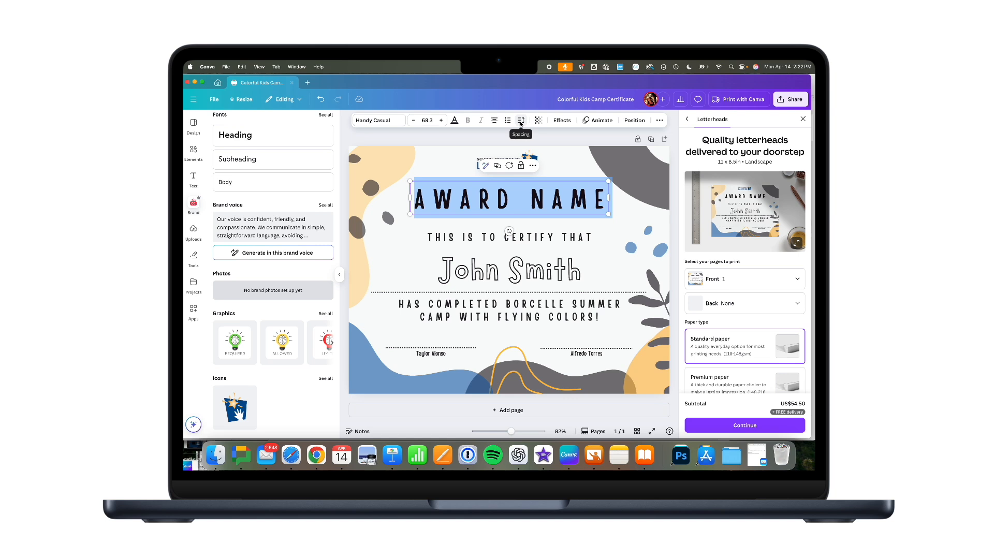
pyautogui.click(521, 120)
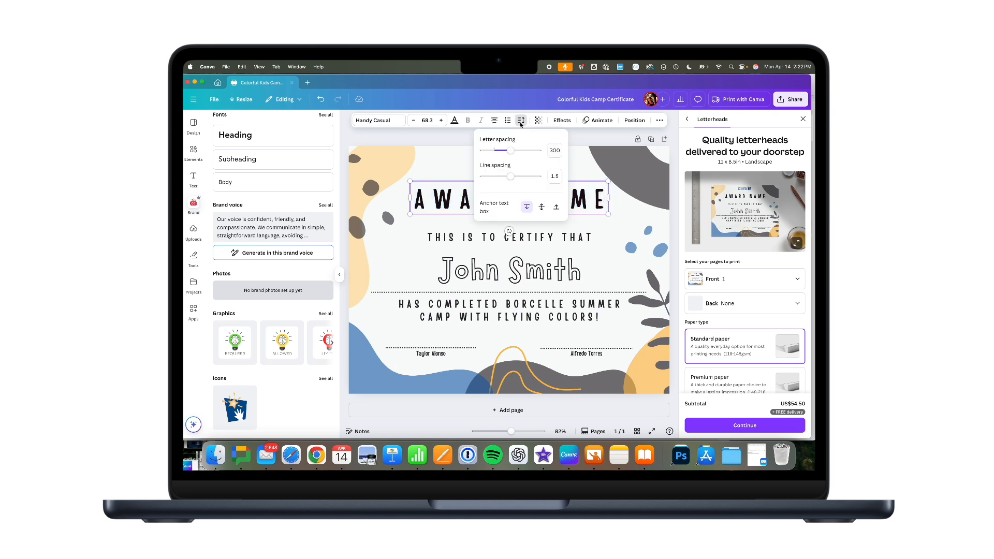
pyautogui.click(541, 208)
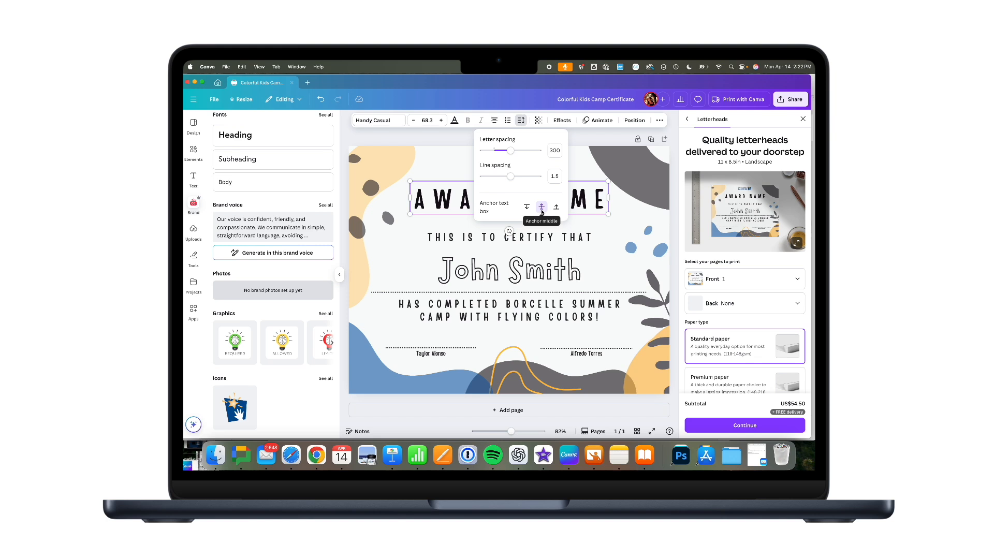
pyautogui.click(578, 166)
pyautogui.click(541, 200)
# - Reduce the AWARD NAME title's letter spacing to about 106 and scale its text down to about size 60.2
pyautogui.click(521, 120)
pyautogui.moveTo(511, 153); pyautogui.dragTo(501, 153)
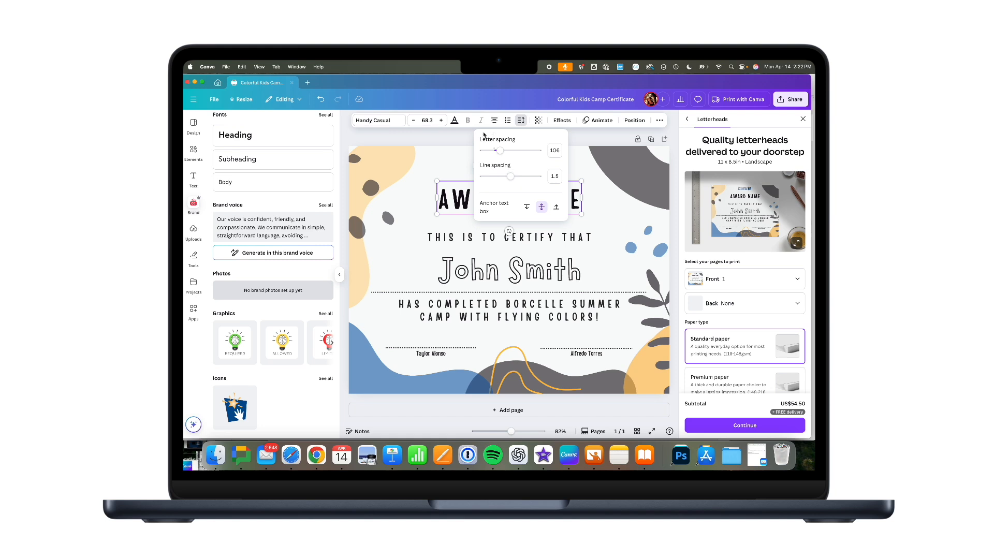
pyautogui.press('Escape')
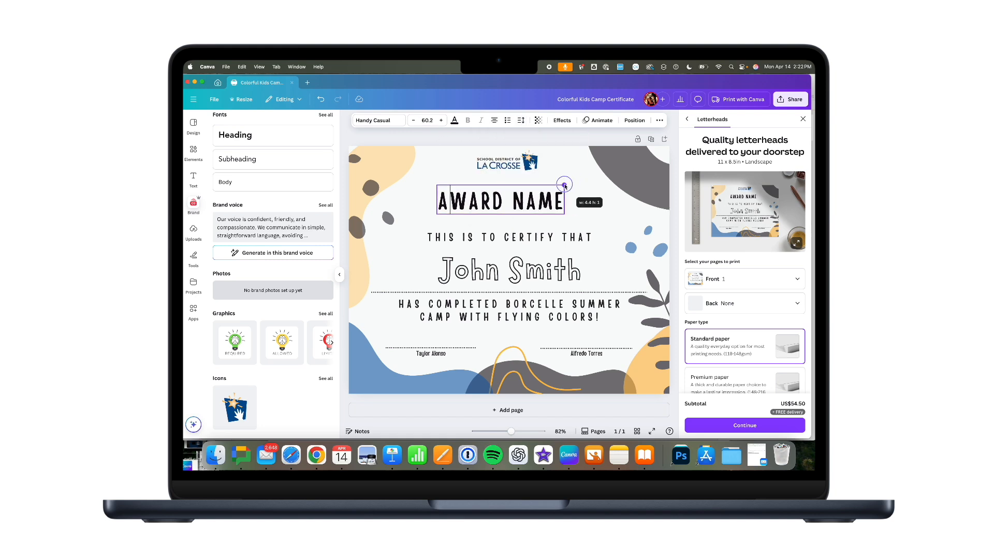
pyautogui.doubleClick(504, 200)
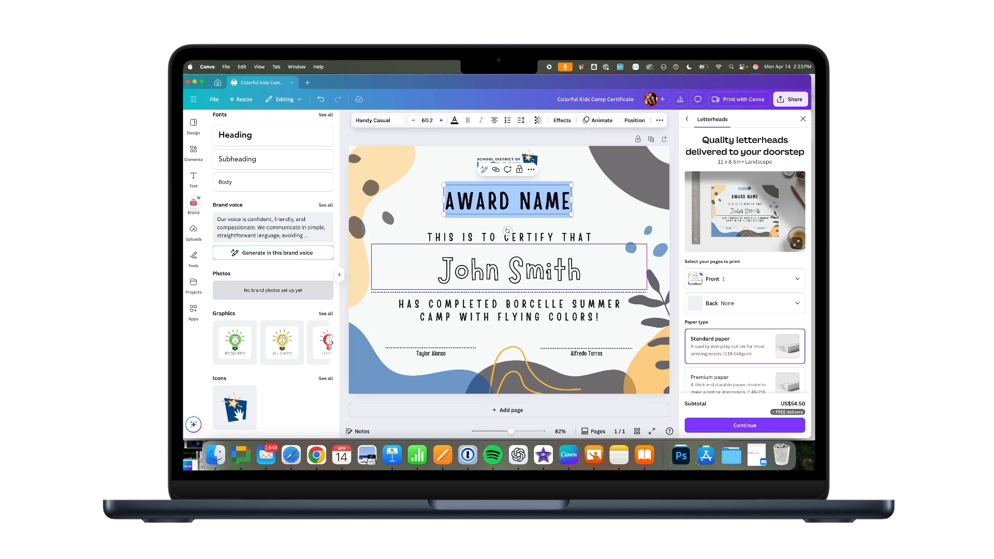
# - Replace the name beneath the certificate's left signature line with Principal
pyautogui.click(428, 355)
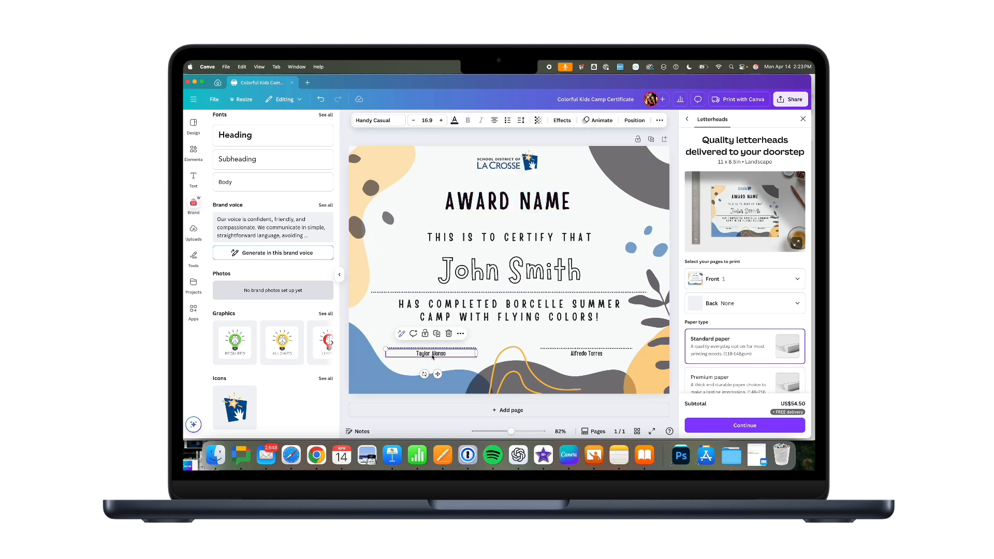
pyautogui.doubleClick(432, 356)
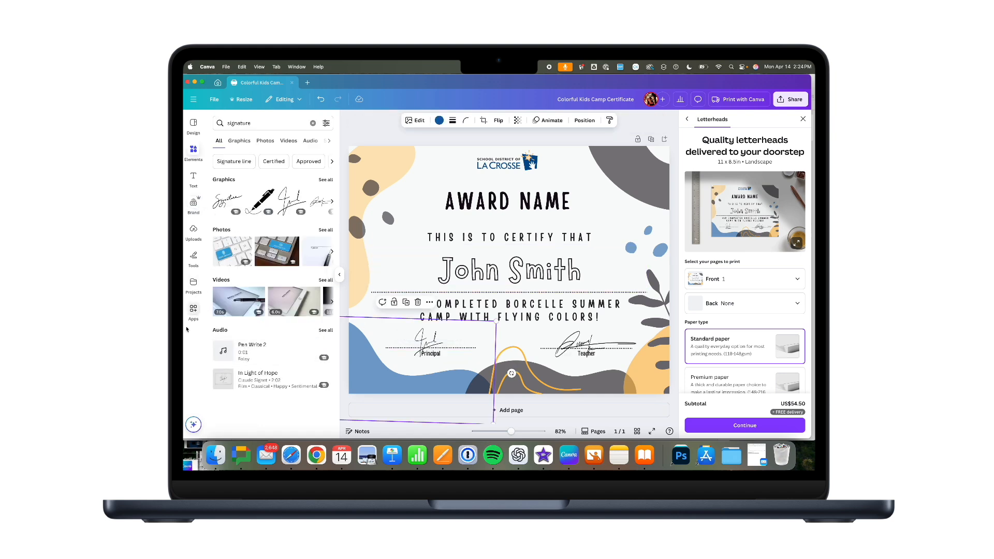
# - Open the Bulk create app to add data for the certificates
pyautogui.click(194, 310)
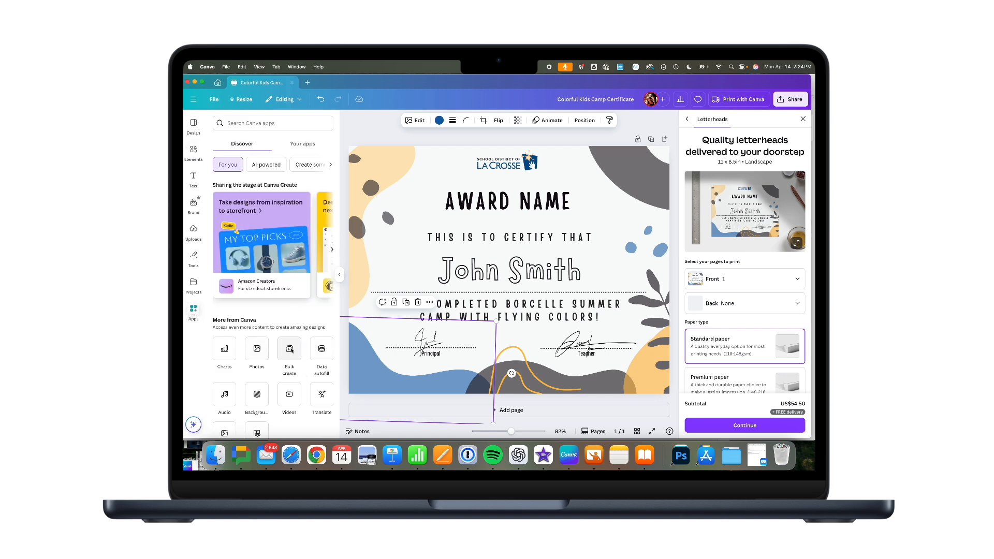
pyautogui.click(290, 351)
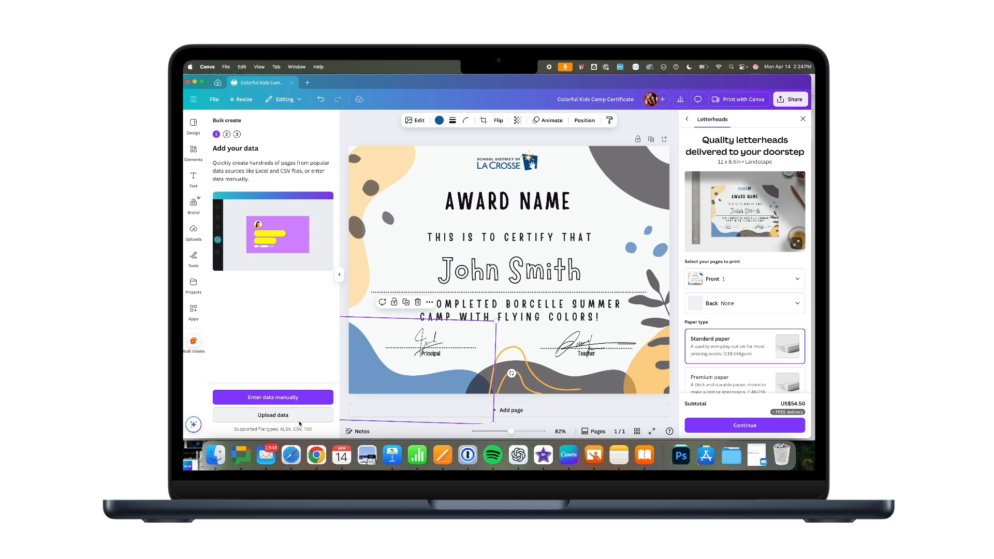
# - Try manual data entry by renaming the Email column Award with values Kind Helper and Best Friend, and return to the data source choice
pyautogui.click(280, 401)
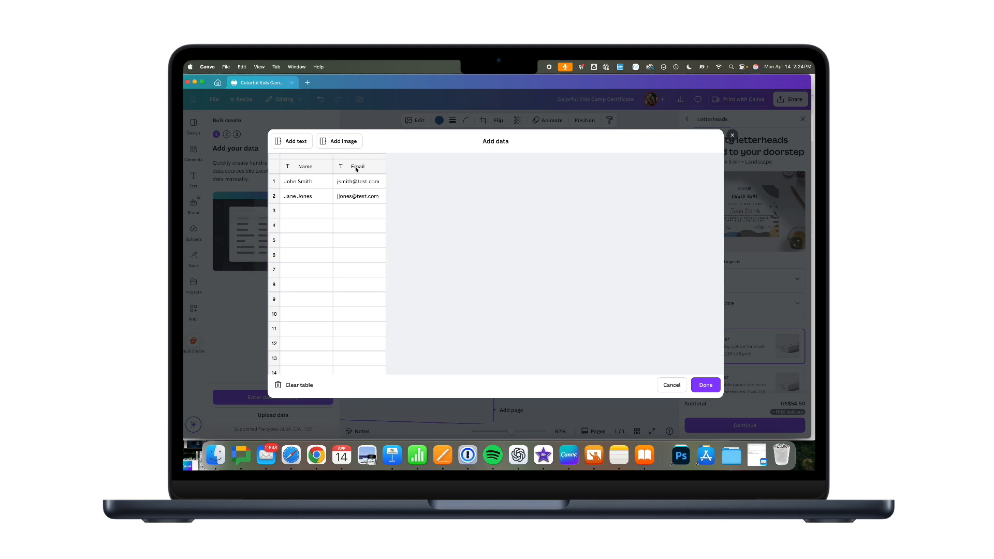
pyautogui.click(358, 180)
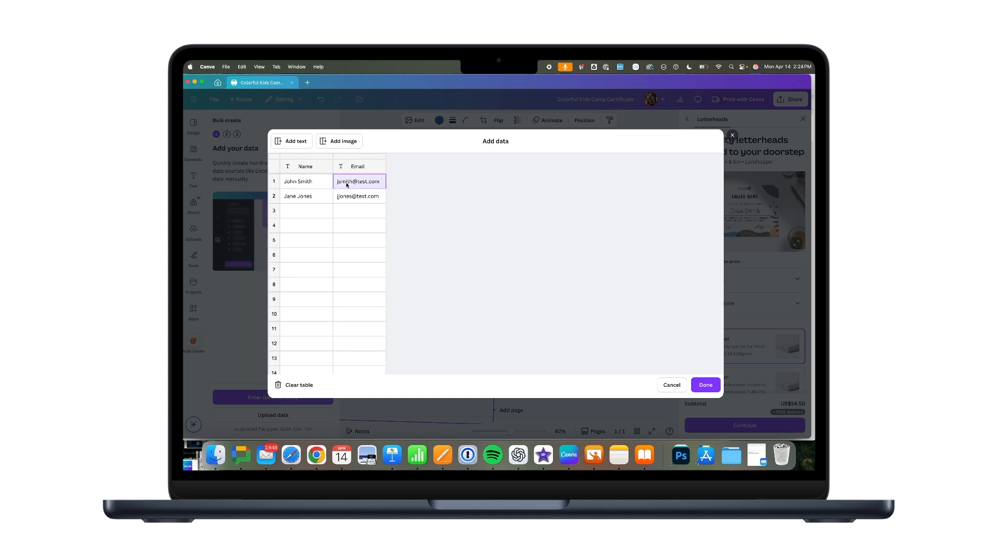
pyautogui.press('BackSpace')
pyautogui.write('Kind Helper')
pyautogui.click(357, 166)
pyautogui.write('Award')
pyautogui.click(359, 196)
pyautogui.press('BackSpace')
pyautogui.write('Best Friend')
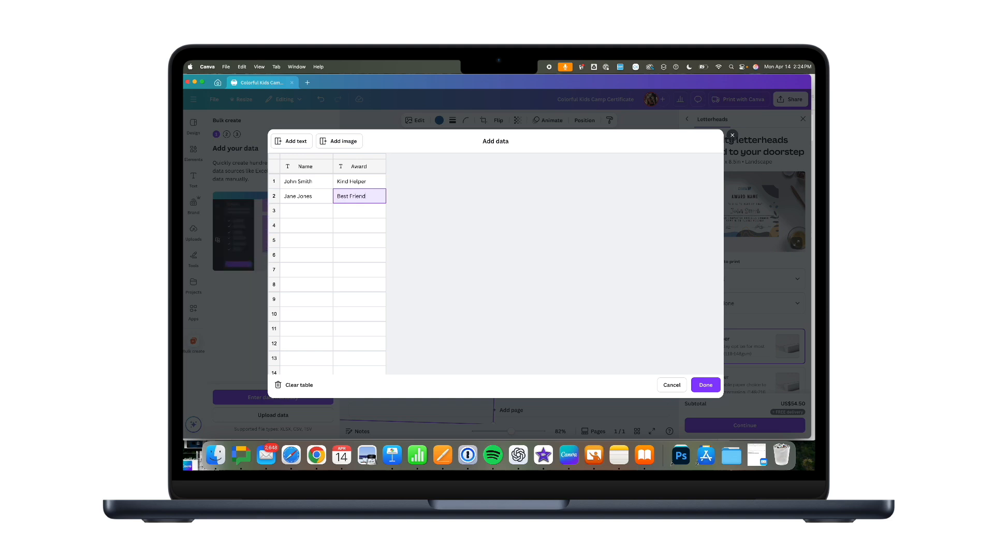
pyautogui.click(348, 212)
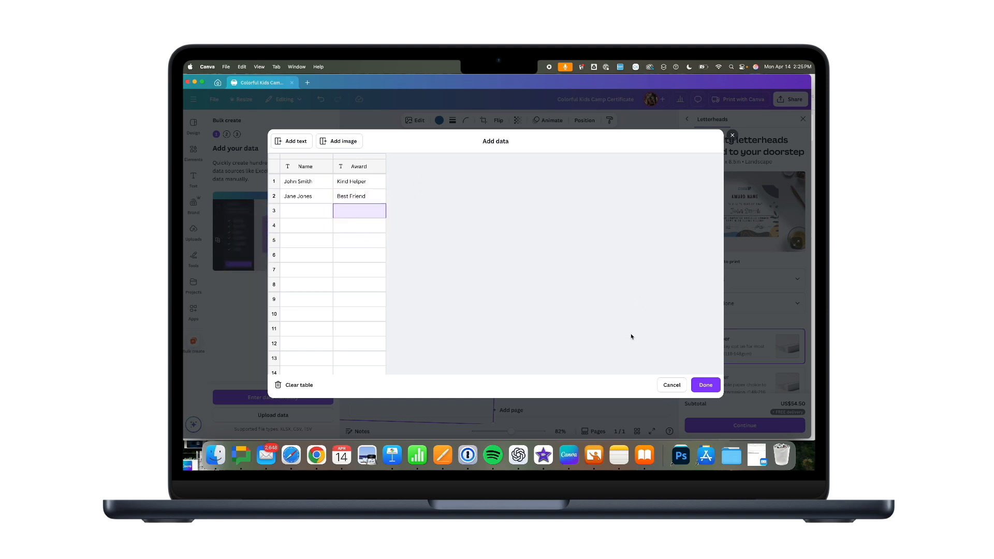
pyautogui.click(705, 385)
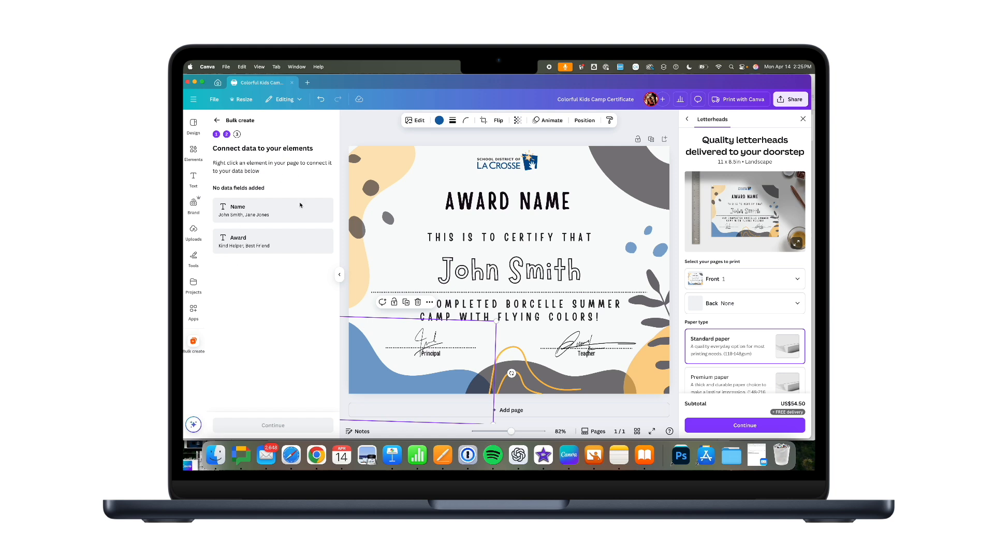
pyautogui.click(217, 123)
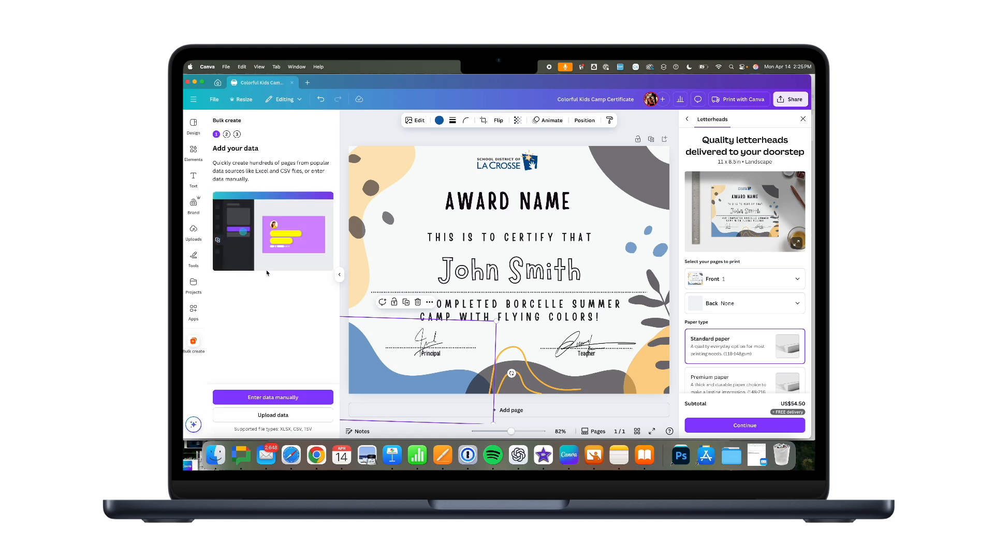
# - Upload the Student Names/Awards.csv file from the Desktop as the bulk data source
pyautogui.click(261, 416)
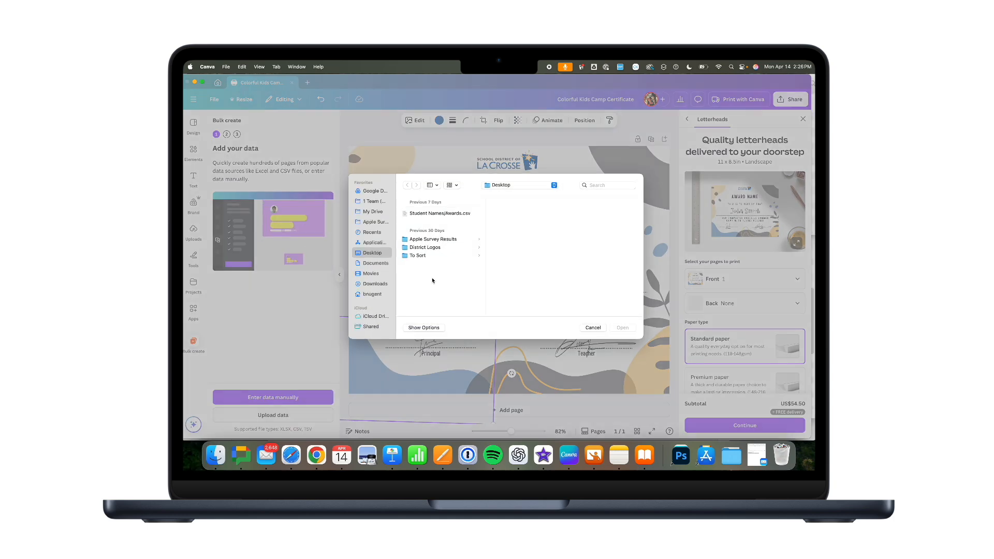
pyautogui.click(441, 213)
pyautogui.click(633, 328)
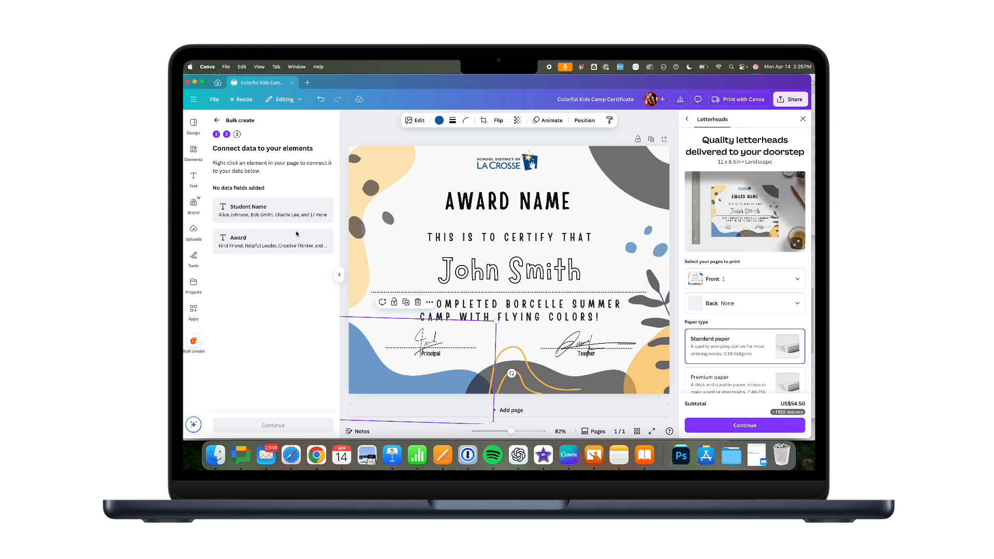
# - Connect the recipient name text on the certificate to the Student Name data field
pyautogui.click(481, 269)
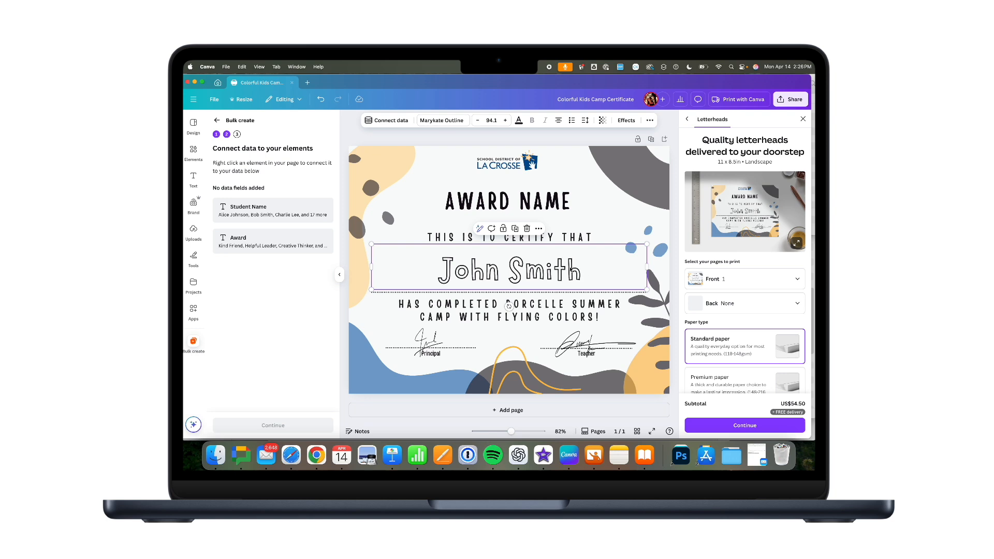
pyautogui.click(539, 230)
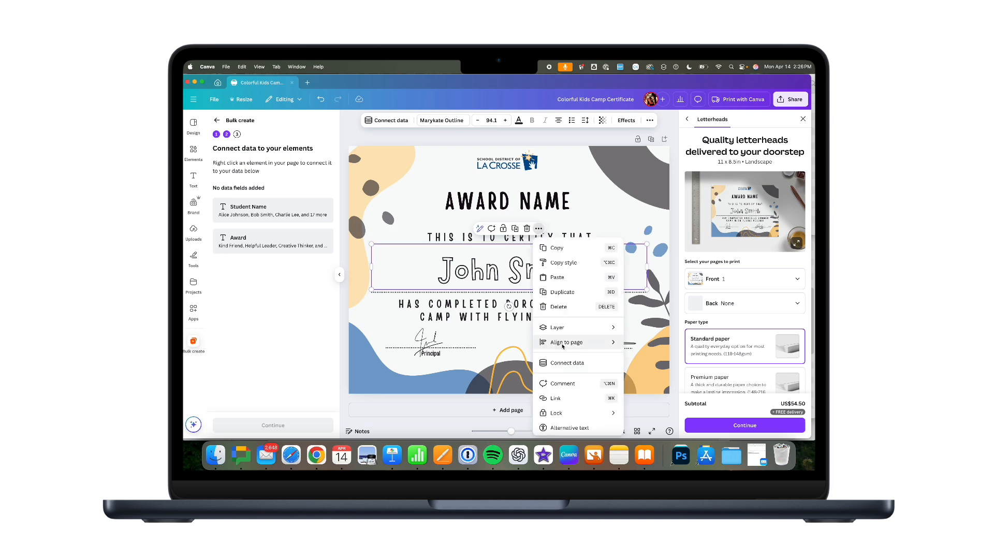
pyautogui.click(566, 365)
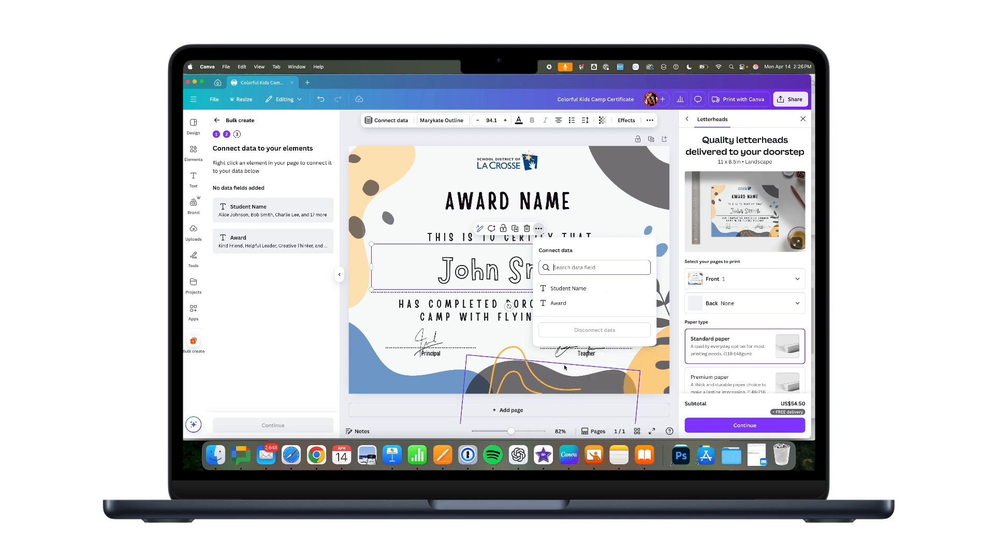
pyautogui.click(562, 292)
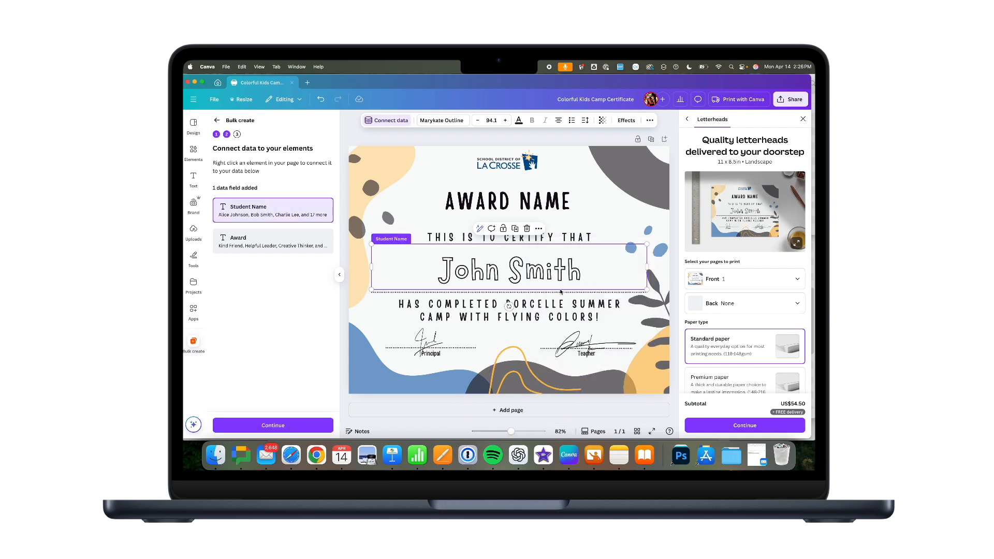
# - Connect the AWARD NAME title to the Award data field
pyautogui.click(484, 208)
pyautogui.click(538, 170)
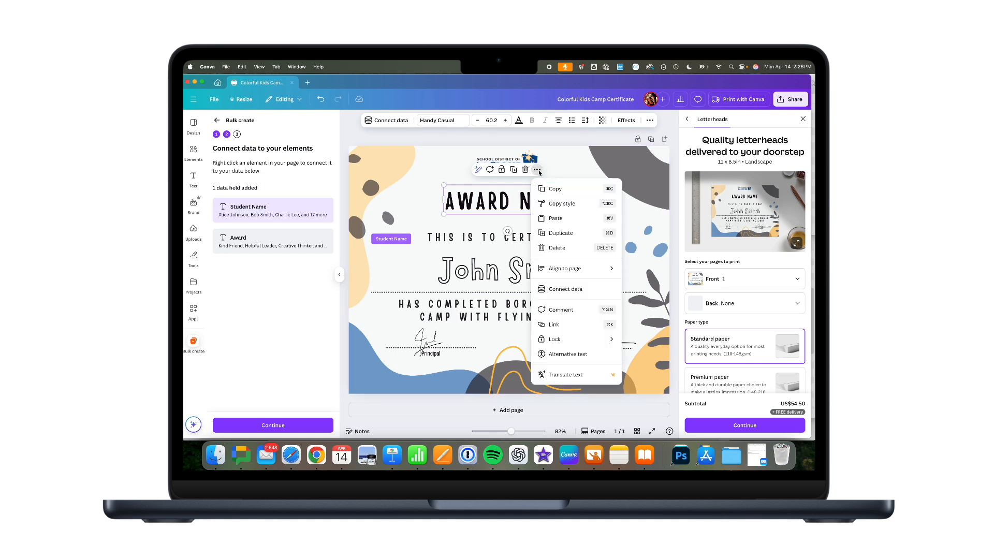
pyautogui.click(564, 289)
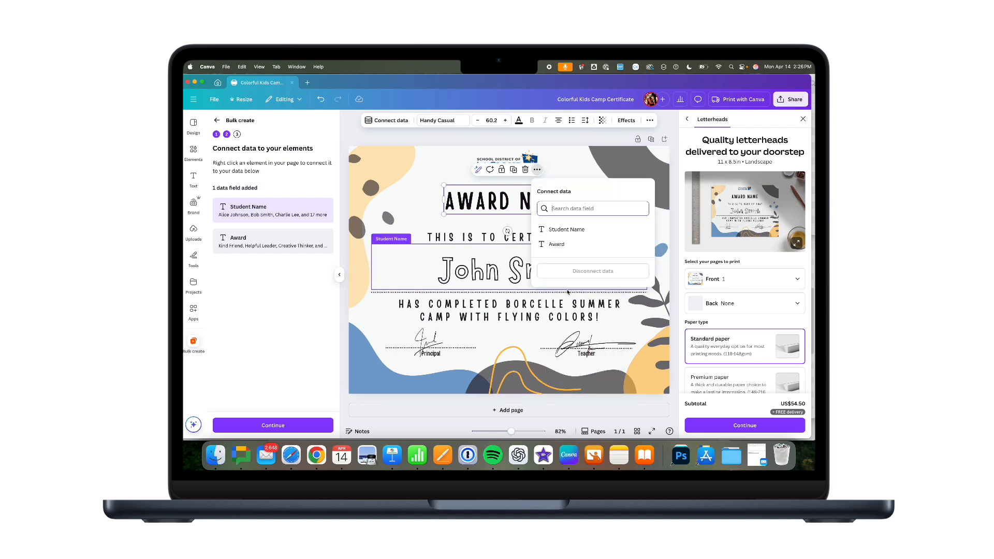
pyautogui.click(557, 245)
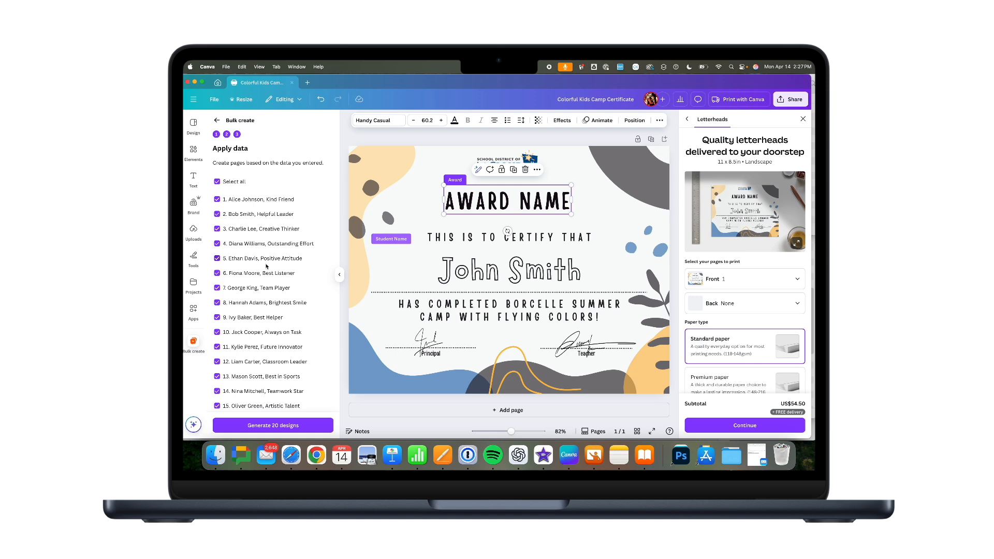
# - Generate the 20 certificate designs from all data rows and look through the resulting pages
pyautogui.scroll(-3, 268, 269)
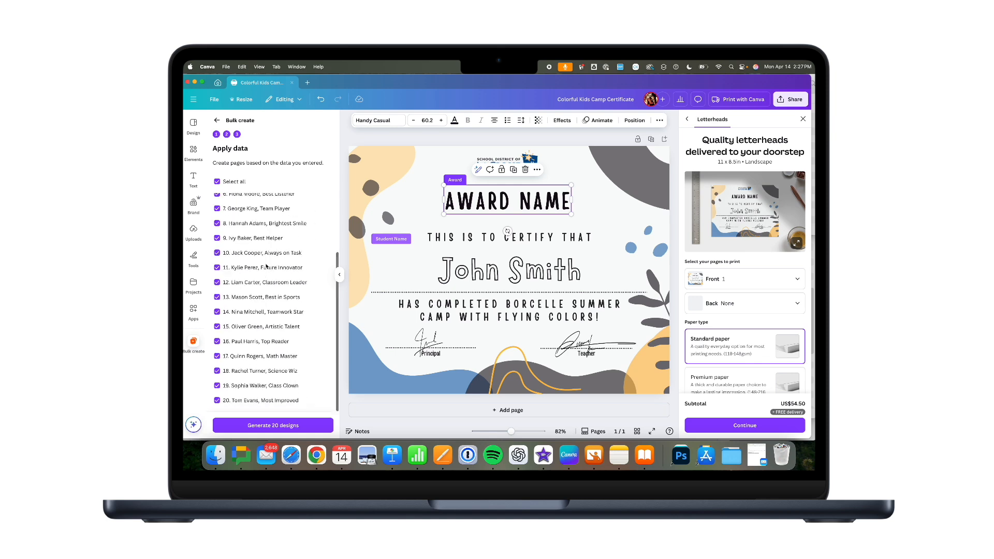
pyautogui.click(280, 426)
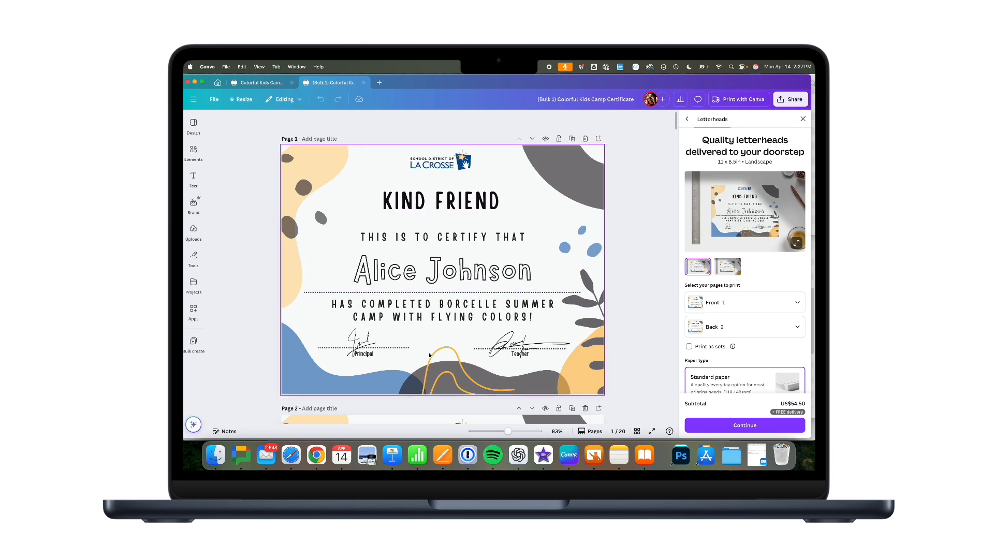
pyautogui.scroll(-20, 431, 351)
pyautogui.scroll(-12, 430, 356)
pyautogui.scroll(-12, 429, 355)
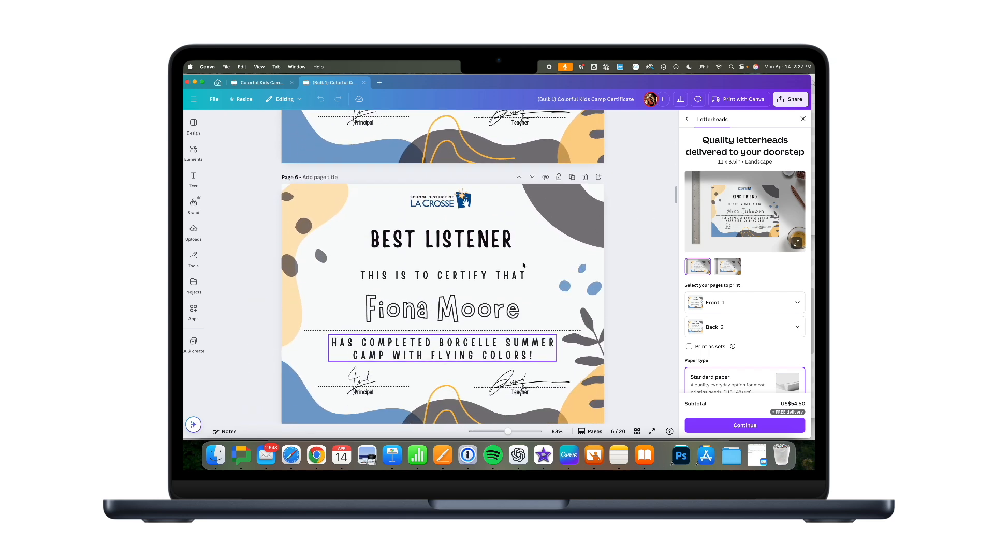
# - Set up a download of the generated certificates with PDF Print as the file type
pyautogui.click(791, 99)
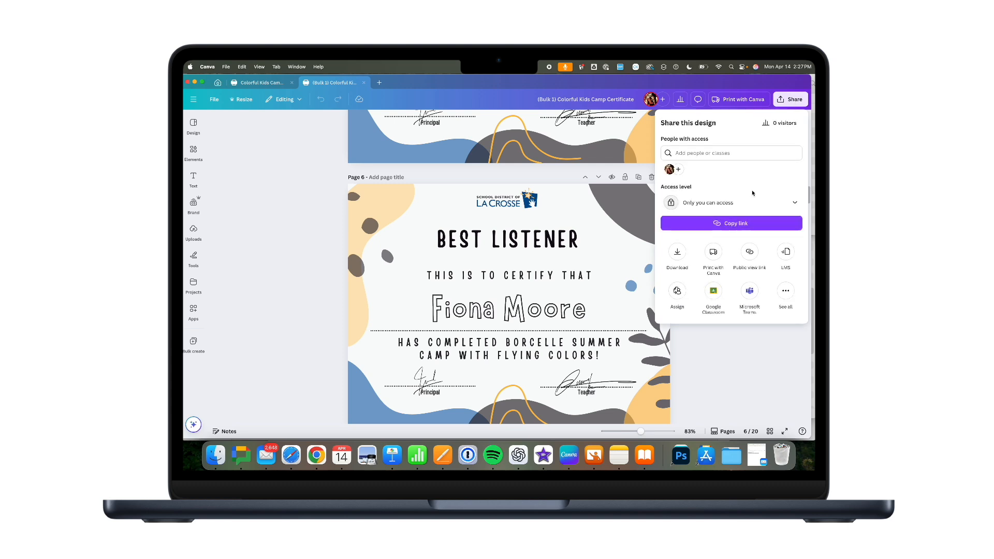
pyautogui.click(678, 252)
pyautogui.click(697, 152)
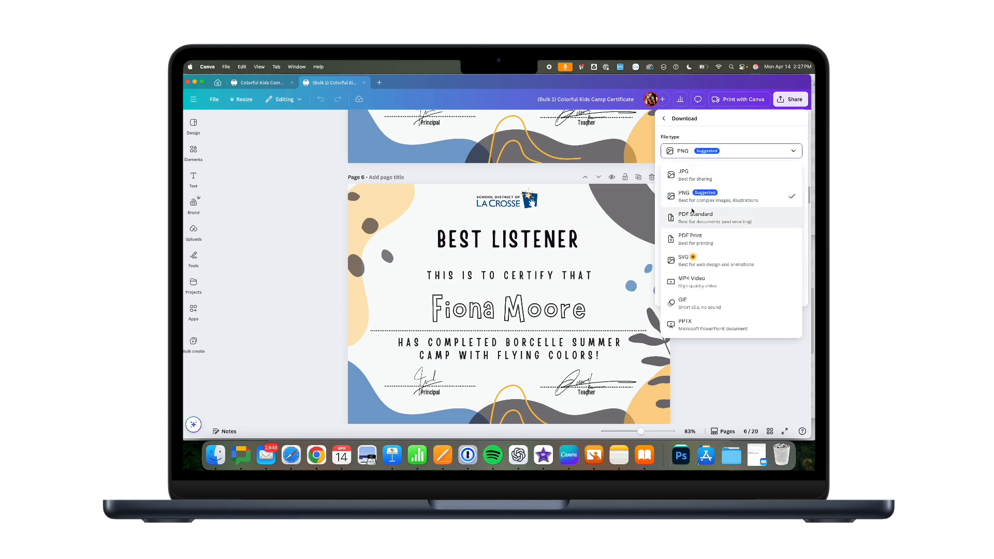
pyautogui.click(689, 237)
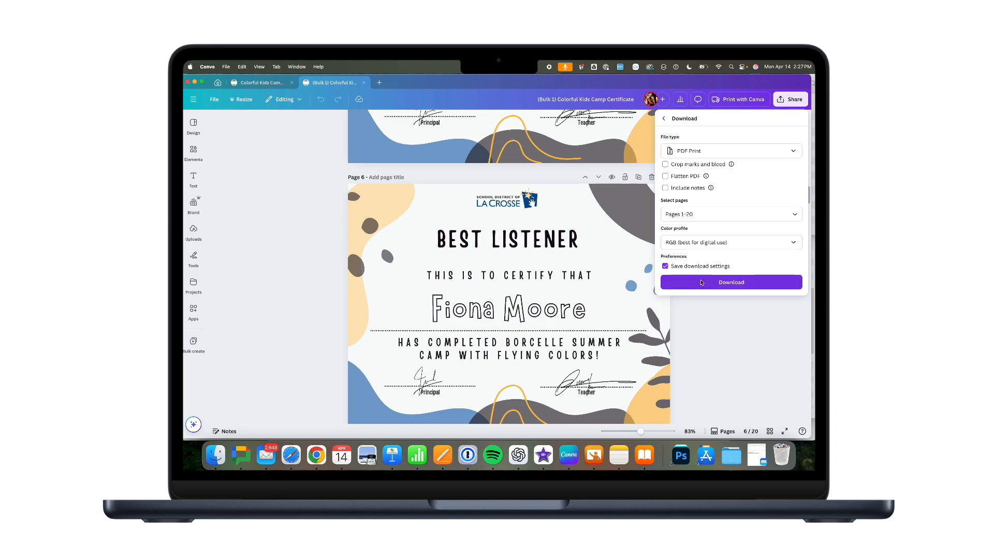